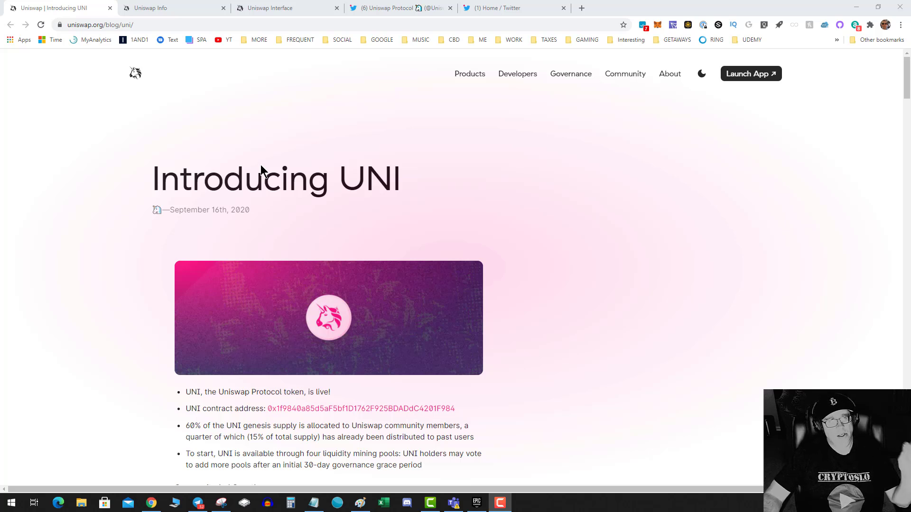
Step: Cycle through the Uniswap Info, swap and blog tabs, ending on the Introducing UNI post
{"action": "left_click", "coordinate": [173, 7]}
{"action": "left_click", "coordinate": [41, 25]}
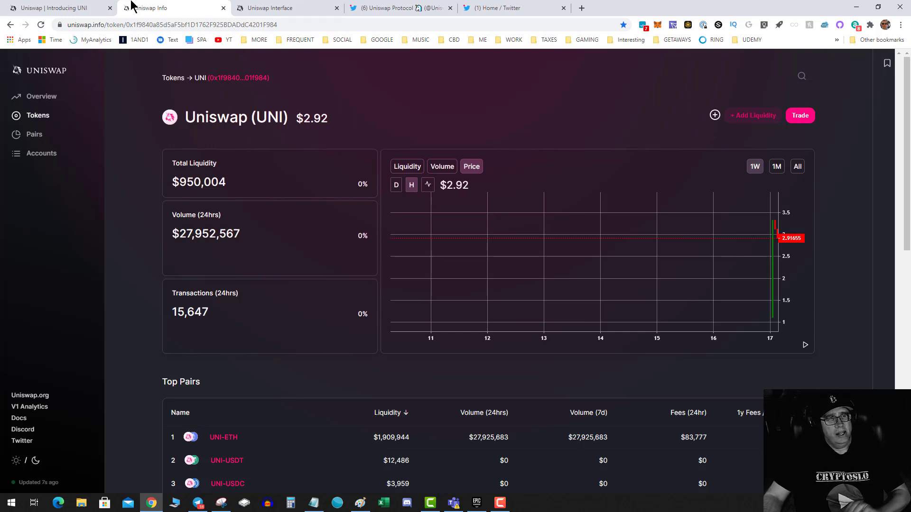
{"action": "left_click", "coordinate": [78, 7]}
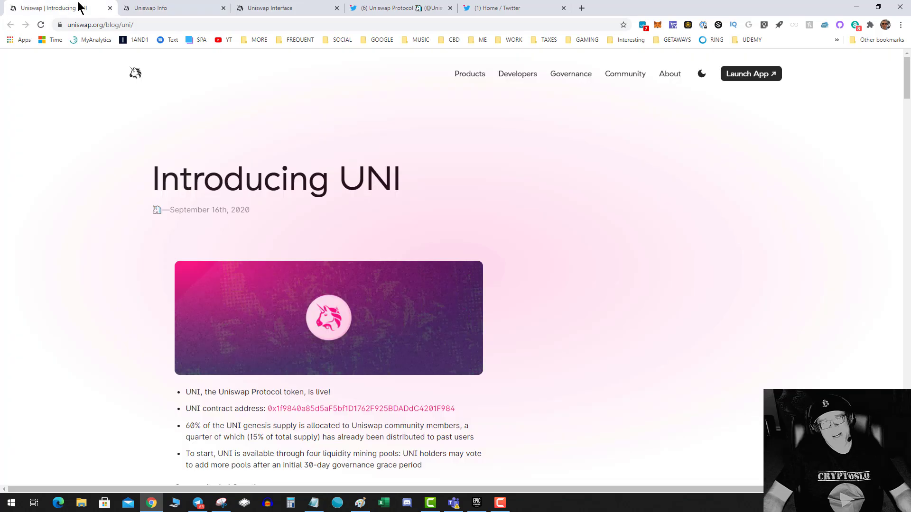
{"action": "left_click", "coordinate": [151, 8]}
{"action": "left_click", "coordinate": [263, 10]}
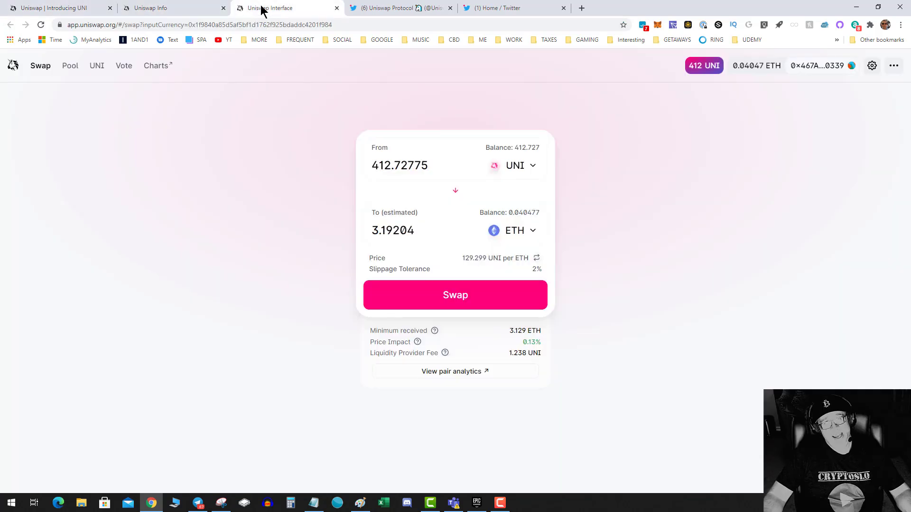
{"action": "left_click", "coordinate": [132, 8]}
{"action": "left_click", "coordinate": [77, 7]}
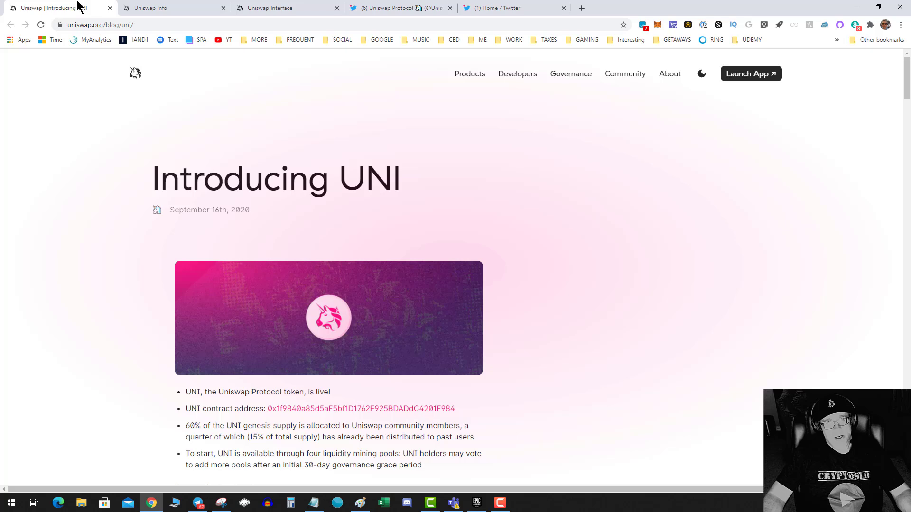
Step: Scroll through the 1 billion UNI allocation breakdown and genesis allocation pie charts
{"action": "scroll", "coordinate": [423, 252], "scroll_direction": "down", "scroll_amount": 1}
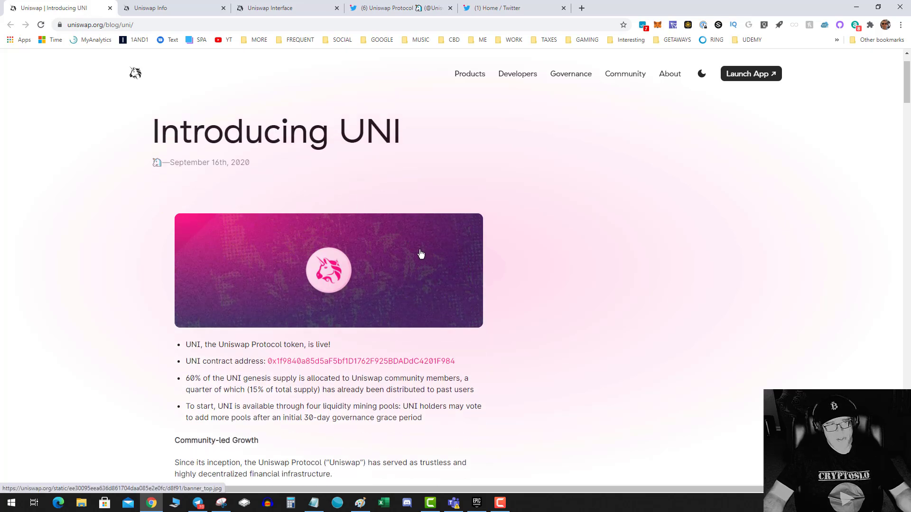
{"action": "scroll", "coordinate": [437, 275], "scroll_direction": "down", "scroll_amount": 2}
{"action": "scroll", "coordinate": [445, 281], "scroll_direction": "down", "scroll_amount": 6}
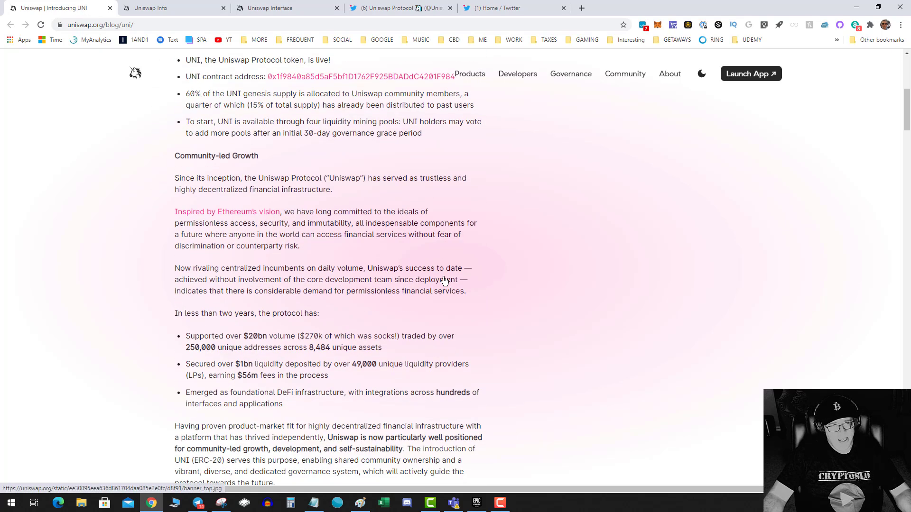
{"action": "scroll", "coordinate": [443, 277], "scroll_direction": "down", "scroll_amount": 5}
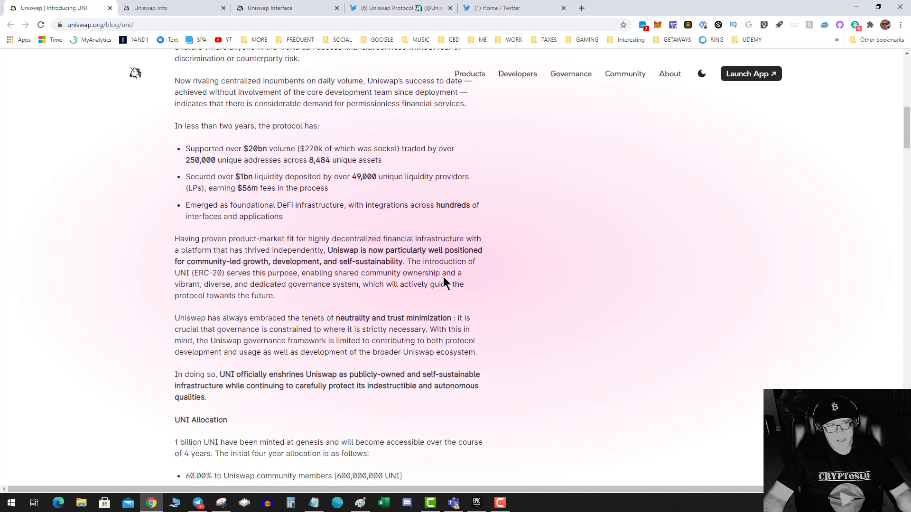
{"action": "scroll", "coordinate": [443, 277], "scroll_direction": "down", "scroll_amount": 1}
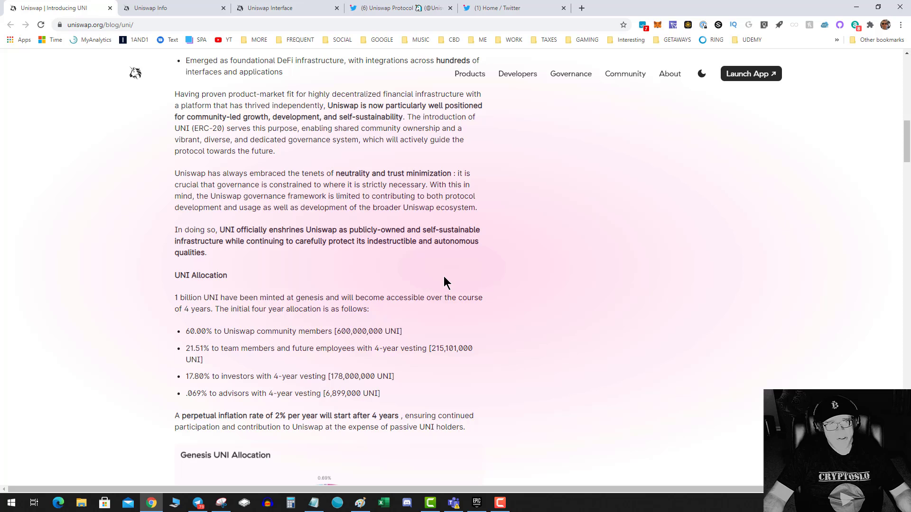
{"action": "scroll", "coordinate": [443, 276], "scroll_direction": "down", "scroll_amount": 5}
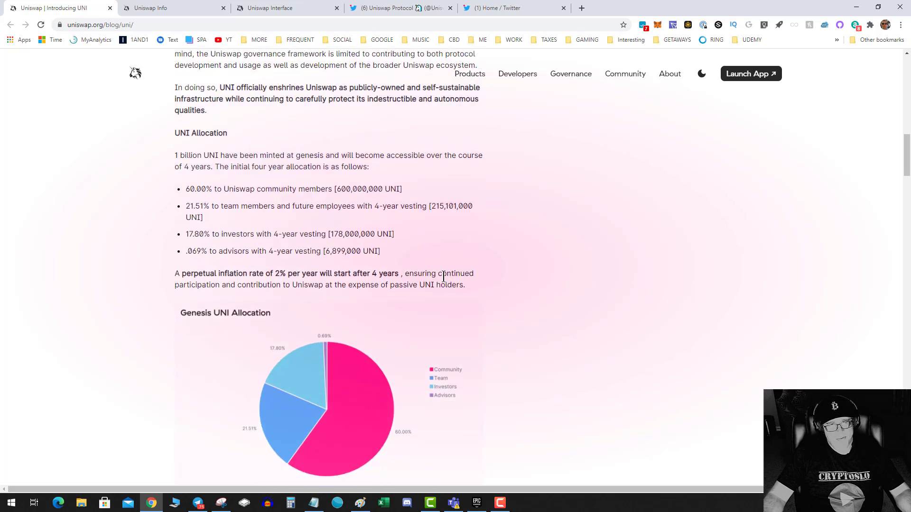
{"action": "scroll", "coordinate": [443, 278], "scroll_direction": "down", "scroll_amount": 3}
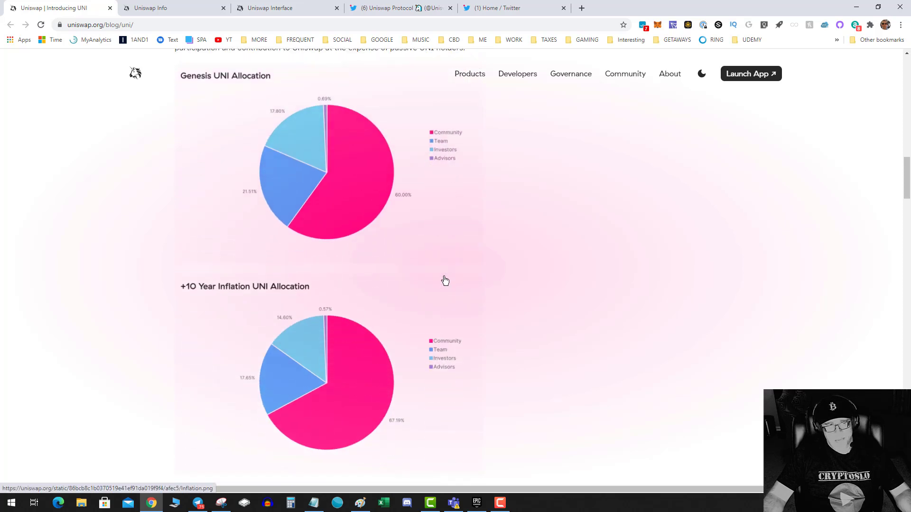
{"action": "scroll", "coordinate": [445, 280], "scroll_direction": "down", "scroll_amount": 2}
{"action": "scroll", "coordinate": [445, 280], "scroll_direction": "down", "scroll_amount": 3}
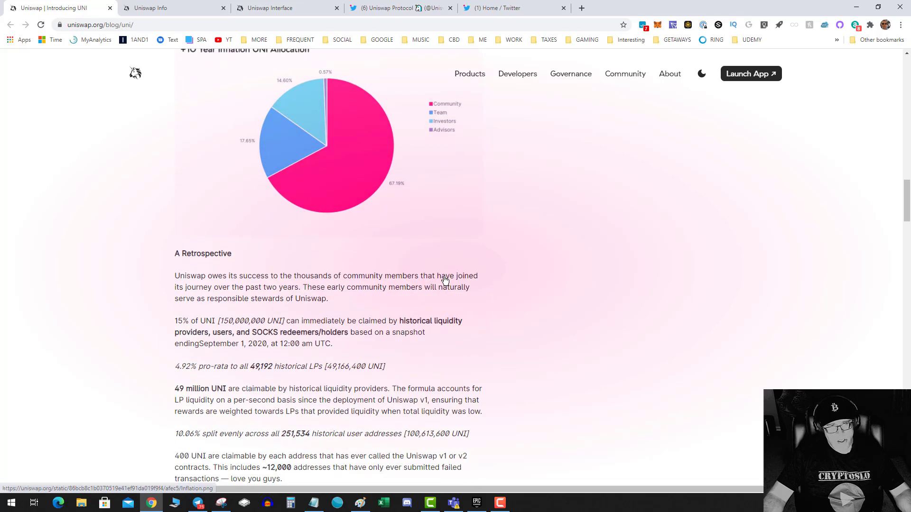
{"action": "scroll", "coordinate": [443, 278], "scroll_direction": "up", "scroll_amount": 6}
{"action": "scroll", "coordinate": [443, 277], "scroll_direction": "up", "scroll_amount": 8}
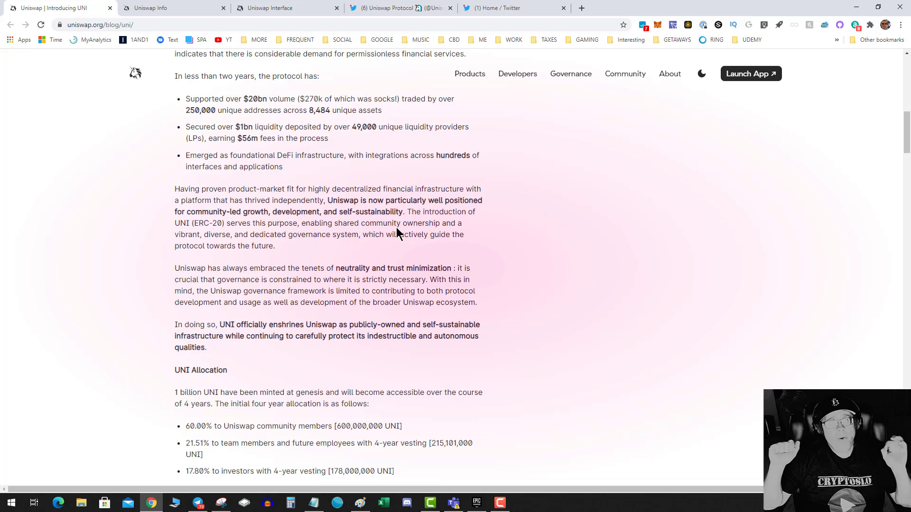
Step: Load the Uniswap Exchange bookmark from the MORE folder for an empty ETH swap form
{"action": "left_click", "coordinate": [299, 6]}
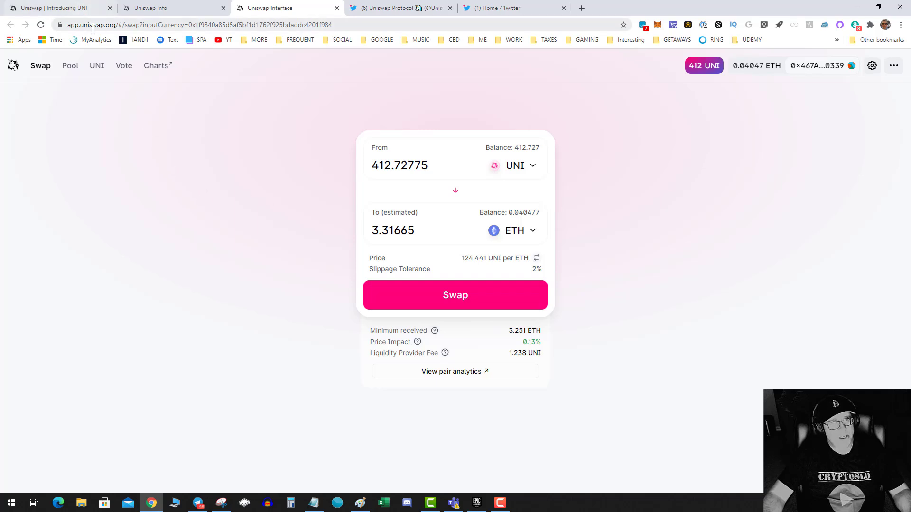
{"action": "left_click", "coordinate": [249, 40]}
{"action": "left_click", "coordinate": [269, 53]}
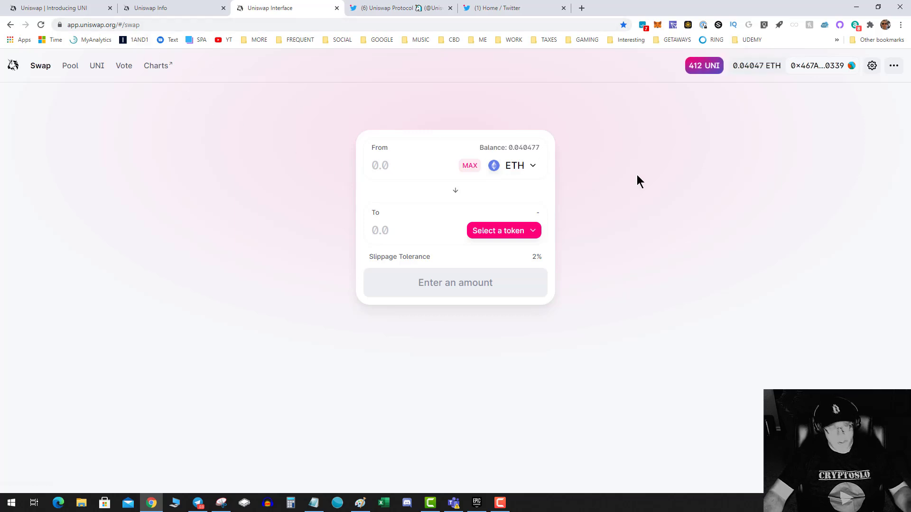
{"action": "key", "text": "F5"}
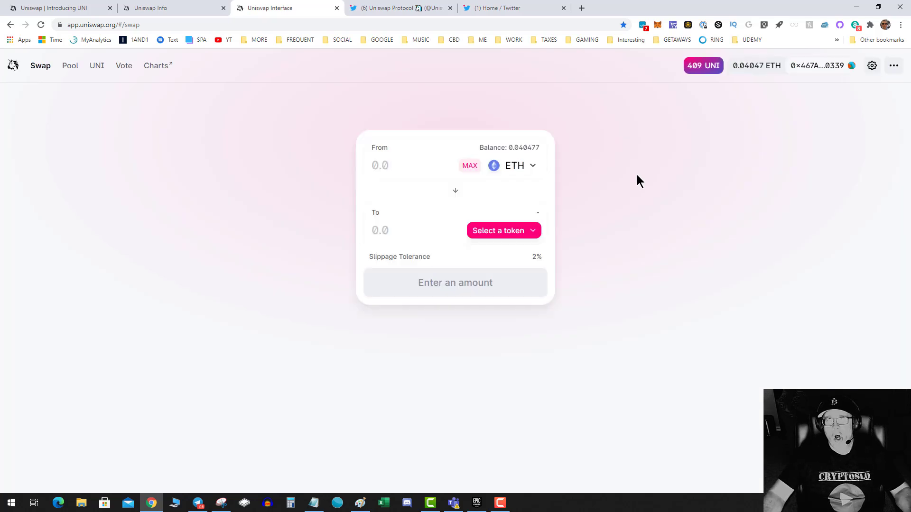
{"action": "left_click", "coordinate": [894, 66]}
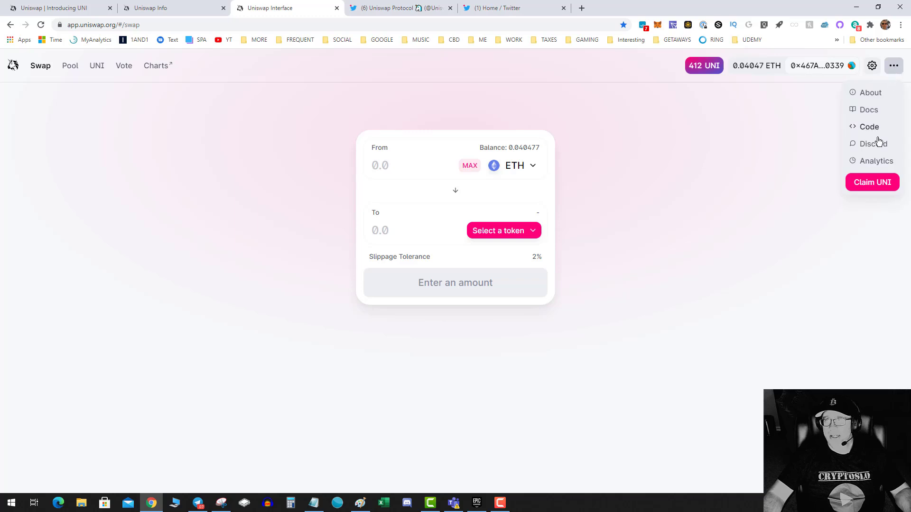
{"action": "left_click", "coordinate": [862, 190]}
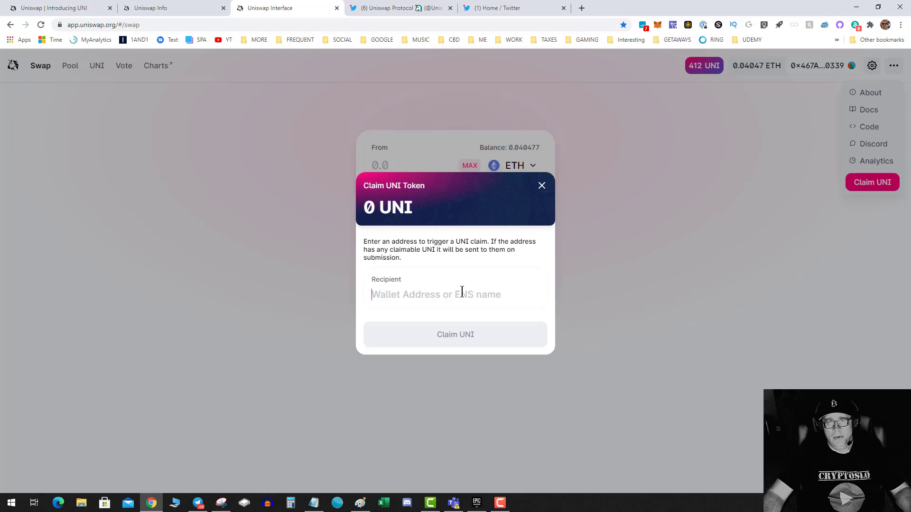
{"action": "left_click", "coordinate": [658, 25]}
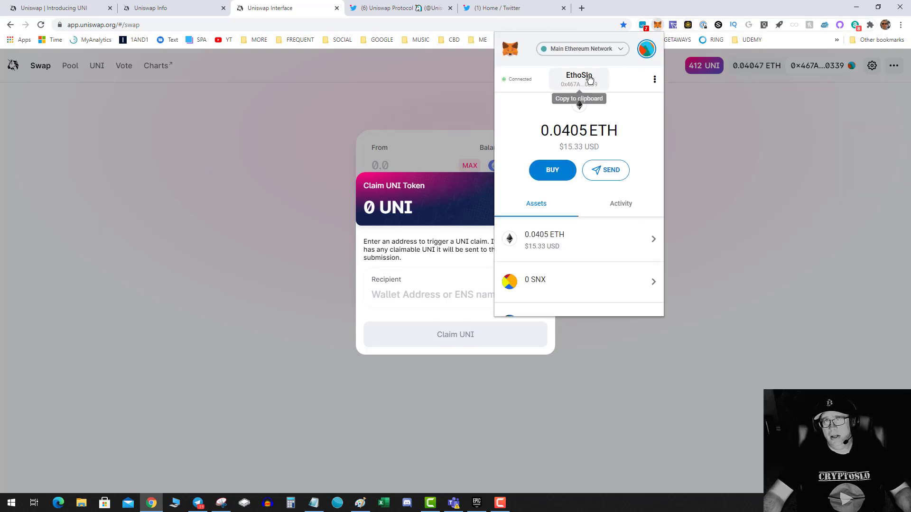
{"action": "left_click", "coordinate": [418, 290]}
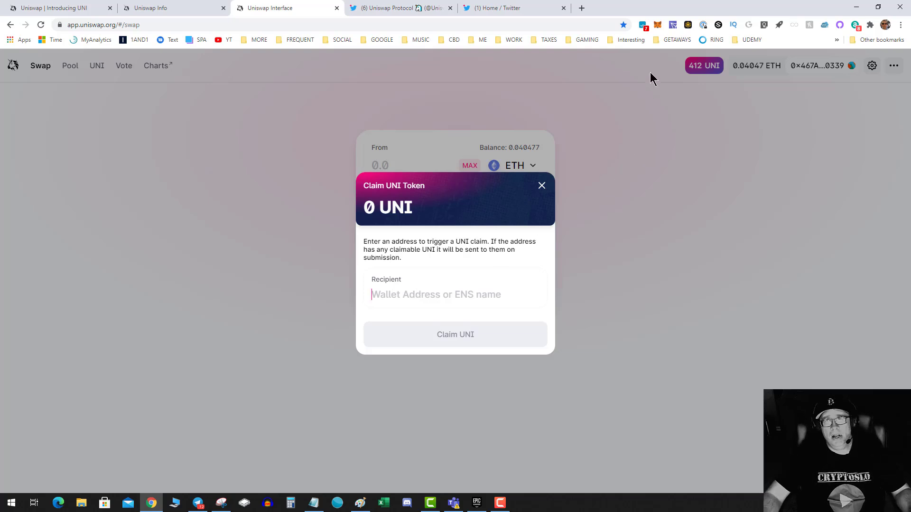
{"action": "left_click", "coordinate": [658, 24]}
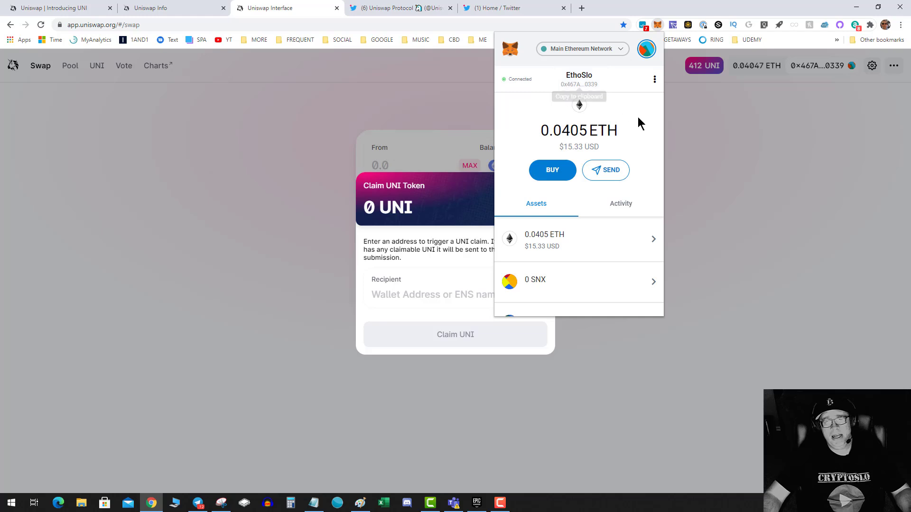
{"action": "left_click", "coordinate": [691, 147]}
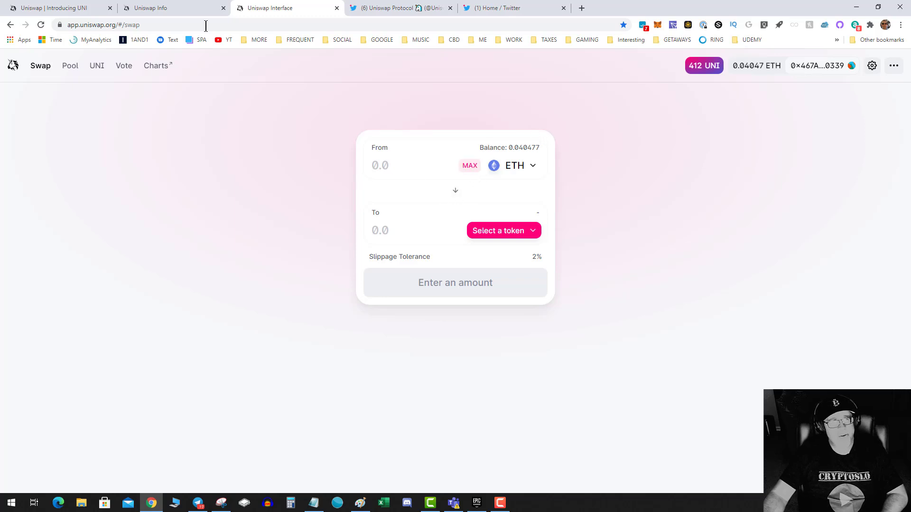
Step: Load the saved UNI token link and accept the import warning, showing a 412.727 UNI balance
{"action": "left_click", "coordinate": [255, 40]}
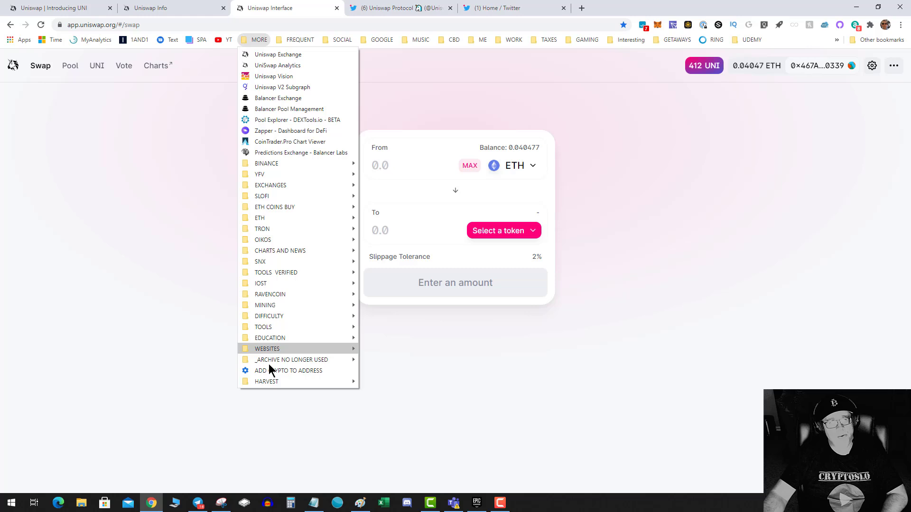
{"action": "mouse_move", "coordinate": [264, 196]}
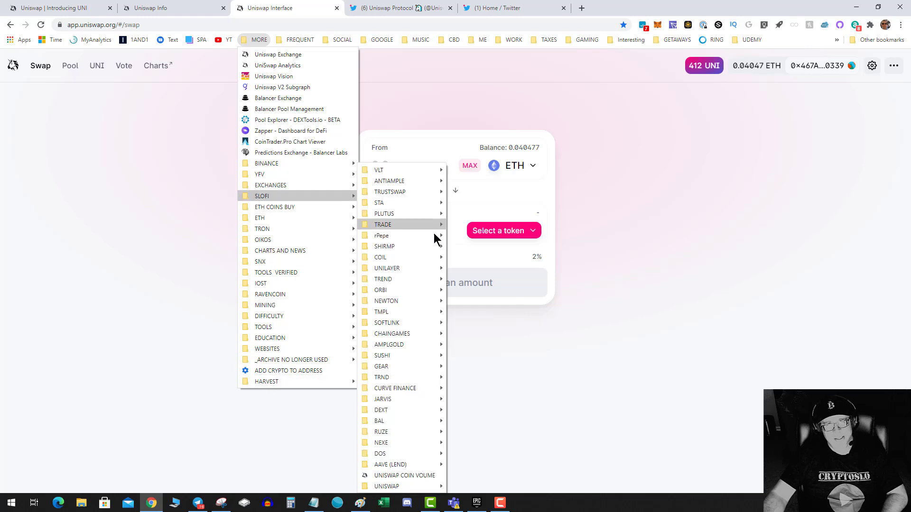
{"action": "left_click", "coordinate": [409, 474]}
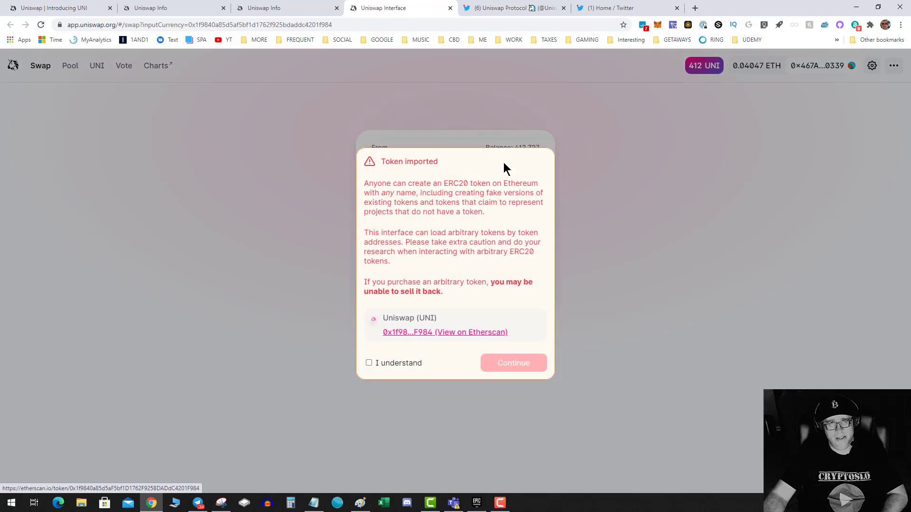
{"action": "left_click", "coordinate": [369, 363]}
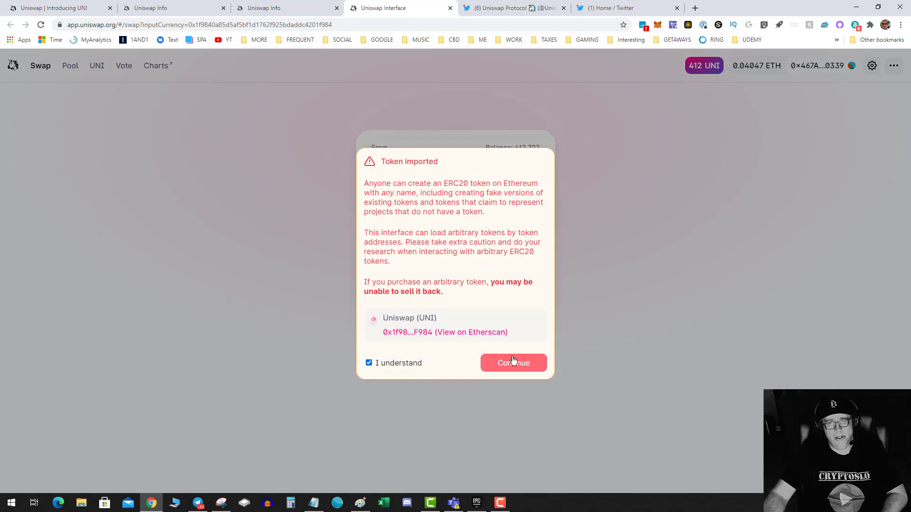
{"action": "left_click", "coordinate": [515, 362]}
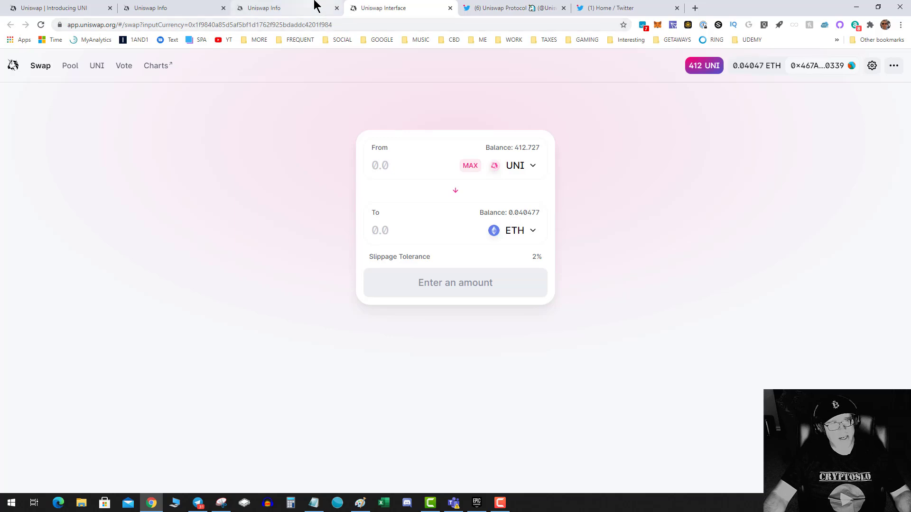
Step: Check UNI's latest price on Uniswap Info, then move to the Twitter home feed
{"action": "left_click", "coordinate": [56, 6]}
{"action": "left_click", "coordinate": [167, 7]}
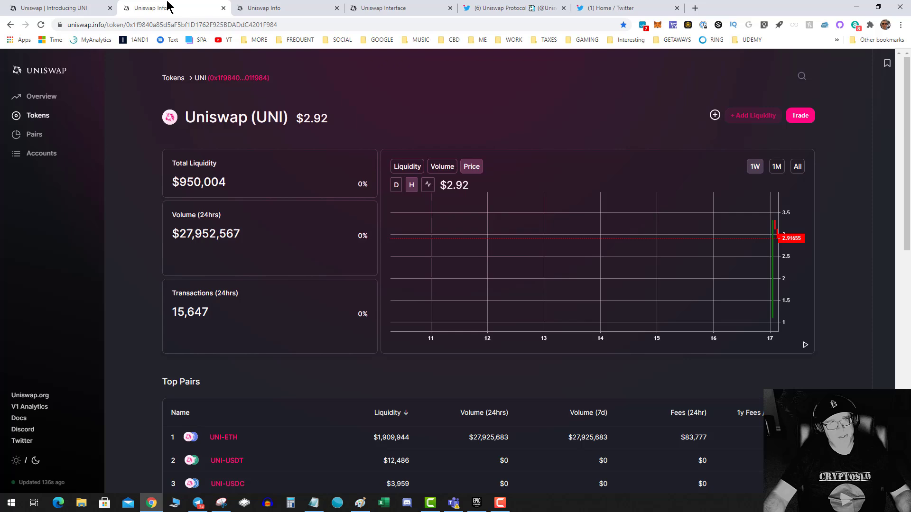
{"action": "left_click", "coordinate": [243, 8]}
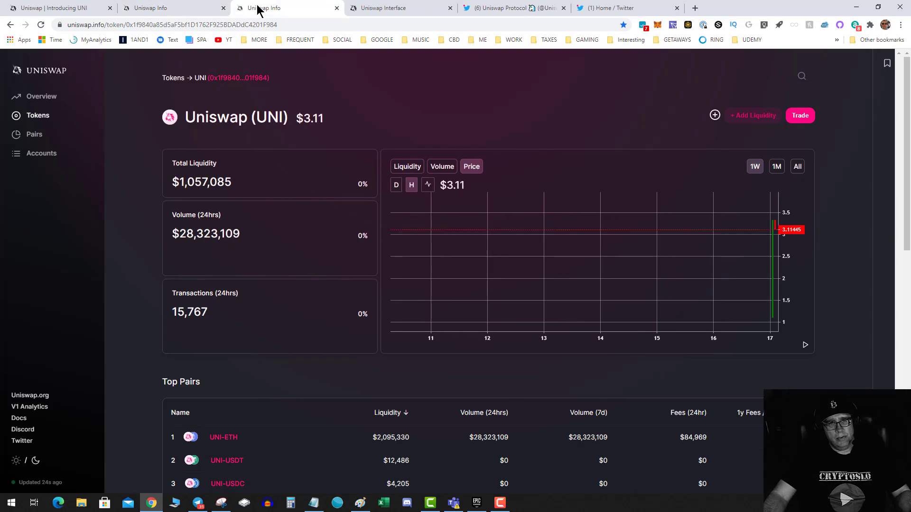
{"action": "left_click", "coordinate": [366, 6]}
{"action": "left_click", "coordinate": [596, 6]}
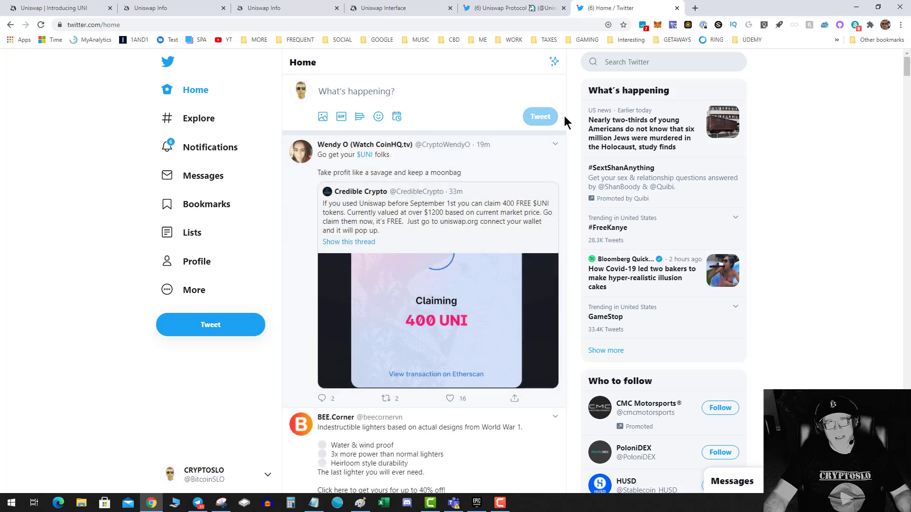
Step: Search Twitter for 'uniswap' and scroll the Uniswap Protocol profile to its pinned UNI tweet
{"action": "left_click", "coordinate": [626, 62]}
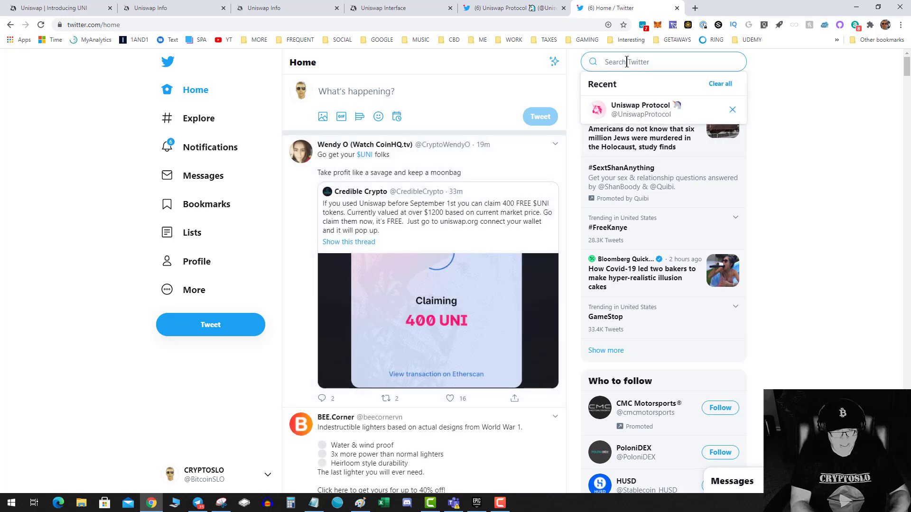
{"action": "type", "text": "unis"}
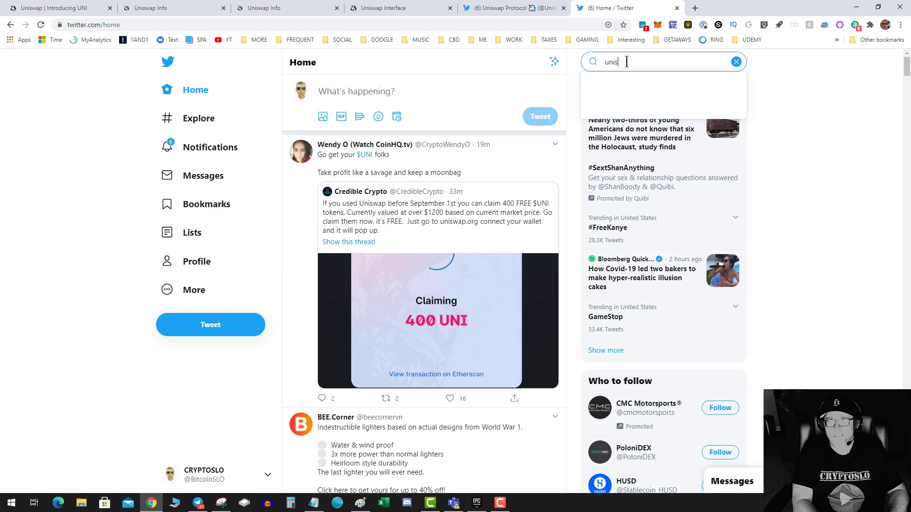
{"action": "type", "text": "wap"}
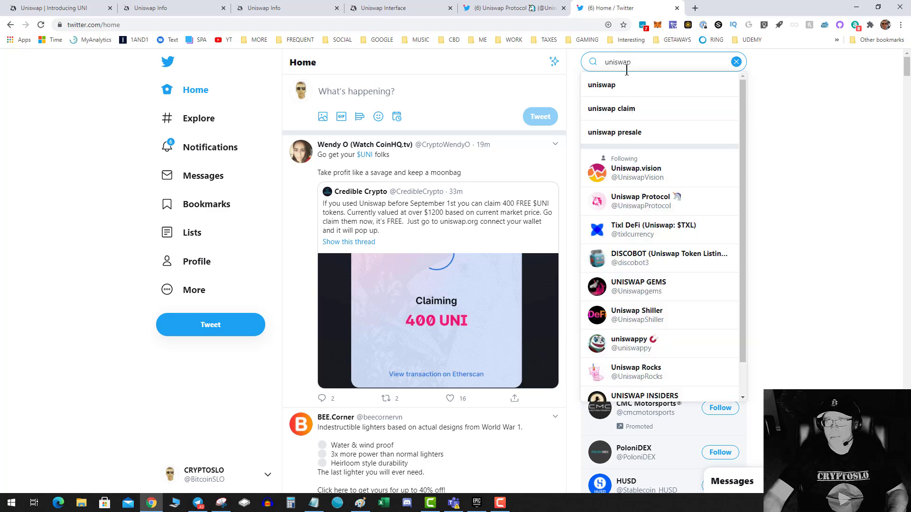
{"action": "left_click", "coordinate": [639, 196]}
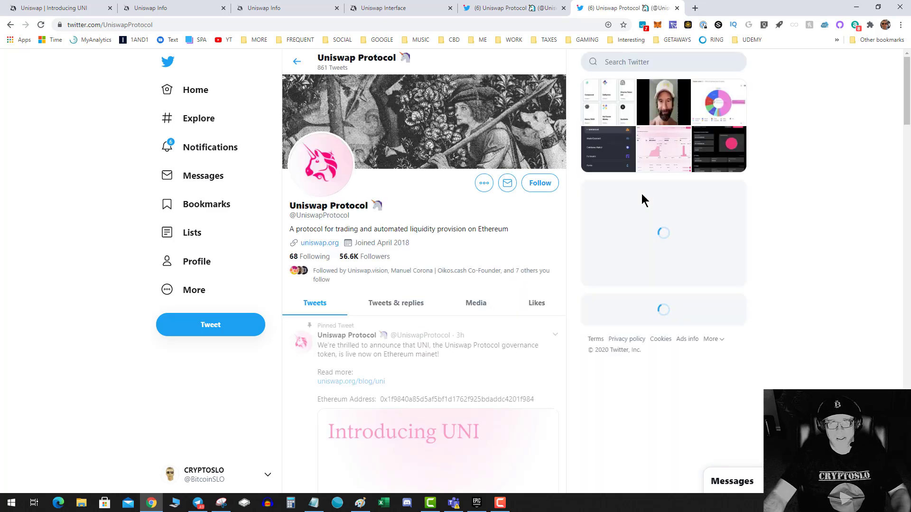
{"action": "scroll", "coordinate": [526, 242], "scroll_direction": "down", "scroll_amount": 3}
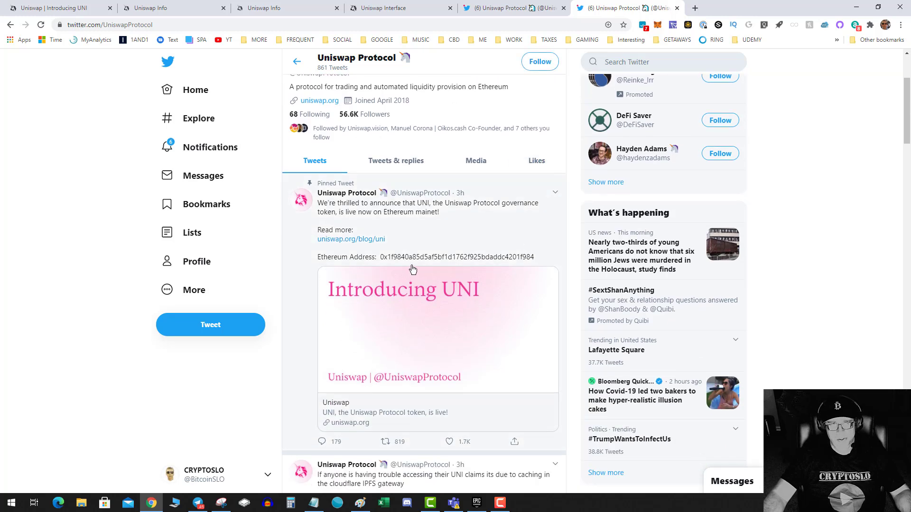
{"action": "scroll", "coordinate": [365, 242], "scroll_direction": "down", "scroll_amount": 2}
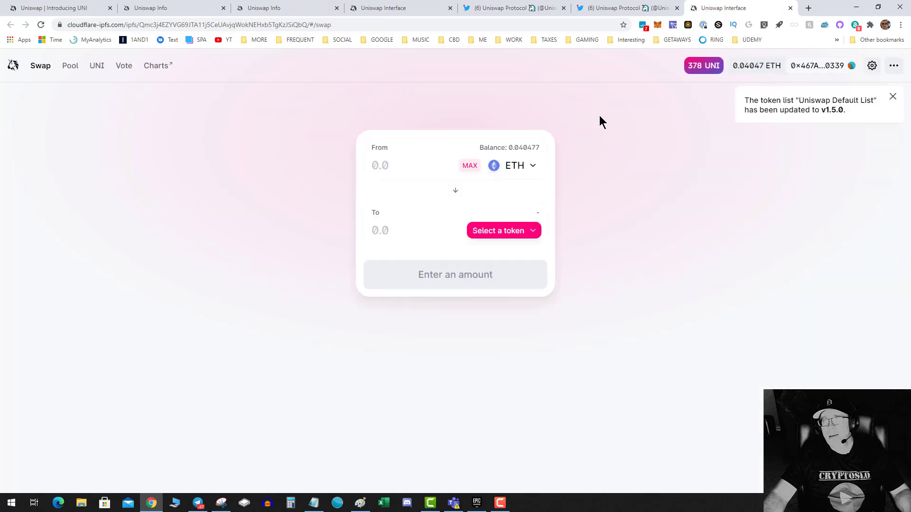
Step: Dismiss the token list update notice and go to the Vote page
{"action": "left_click", "coordinate": [891, 98]}
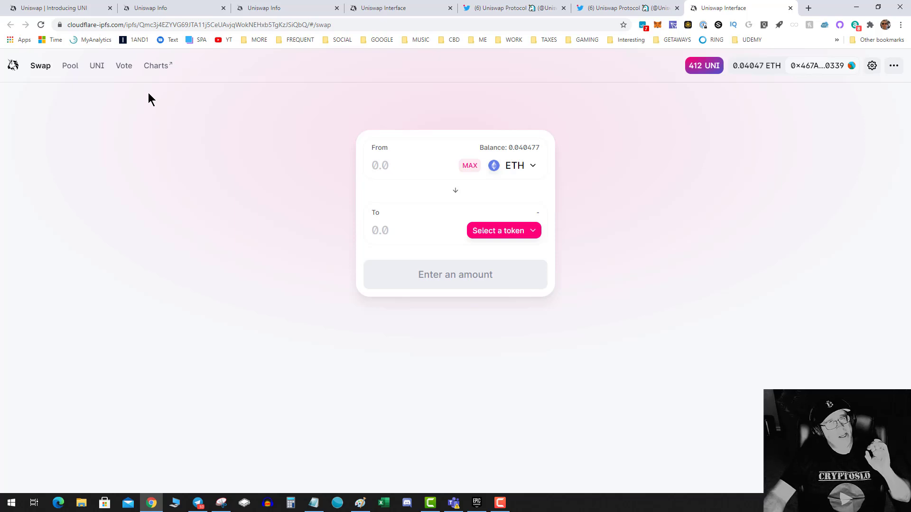
{"action": "left_click", "coordinate": [128, 66]}
Step: Open the UNI liquidity mining page and scroll through the ETH-DAI, ETH-USDC, ETH-USDT and ETH-WBTC pools
{"action": "left_click", "coordinate": [92, 67]}
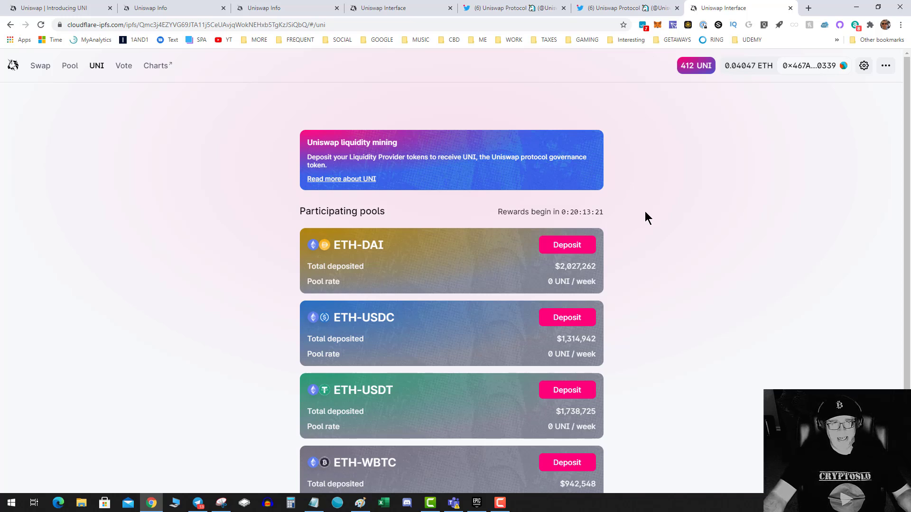
{"action": "scroll", "coordinate": [656, 210], "scroll_direction": "down", "scroll_amount": 1}
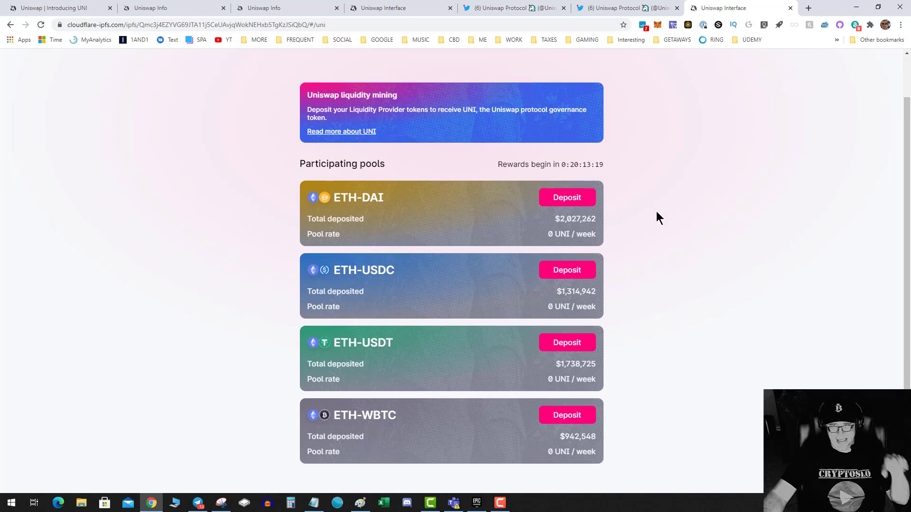
{"action": "scroll", "coordinate": [657, 214], "scroll_direction": "down", "scroll_amount": 1}
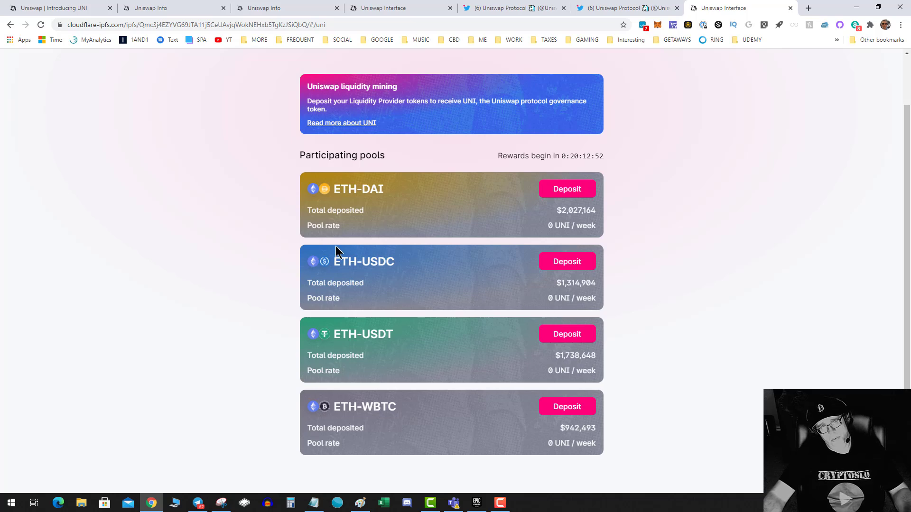
{"action": "scroll", "coordinate": [318, 246], "scroll_direction": "up", "scroll_amount": 1}
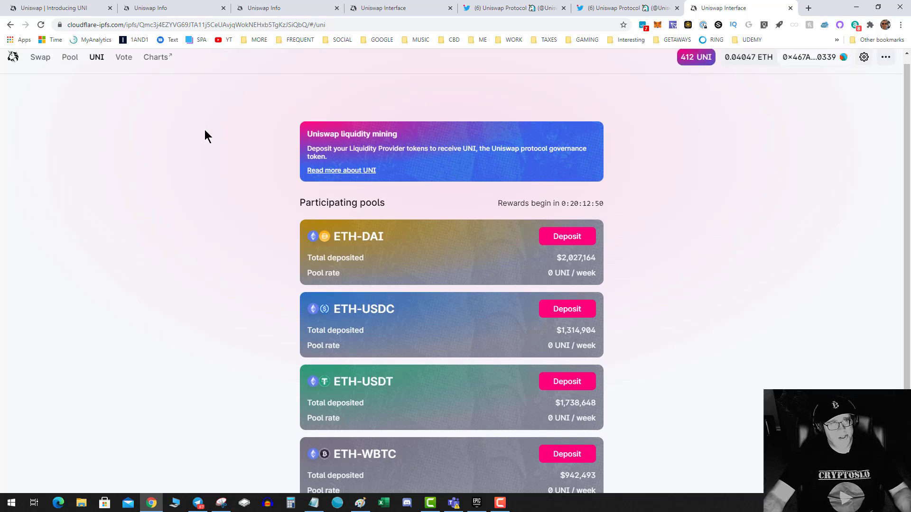
Step: Switch to the Uniswap Info UNI page showing a $2.92 price and $950,004 liquidity
{"action": "left_click", "coordinate": [160, 6]}
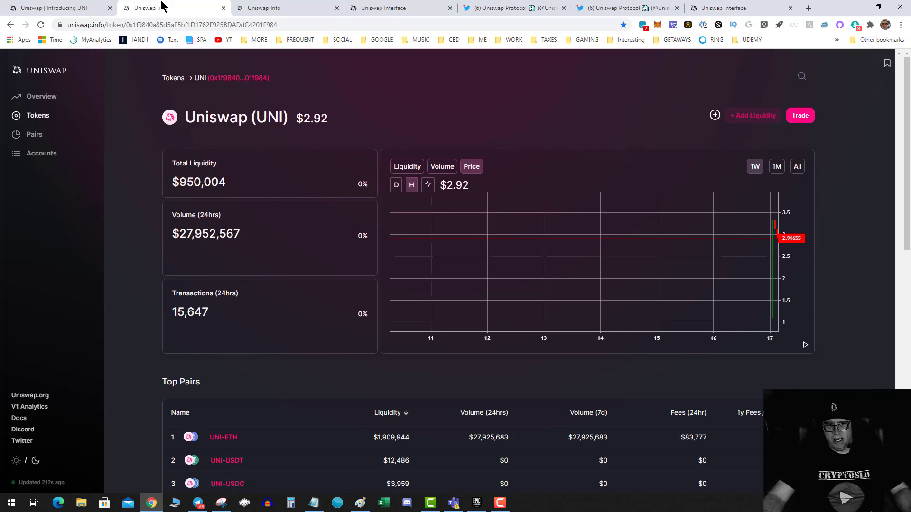